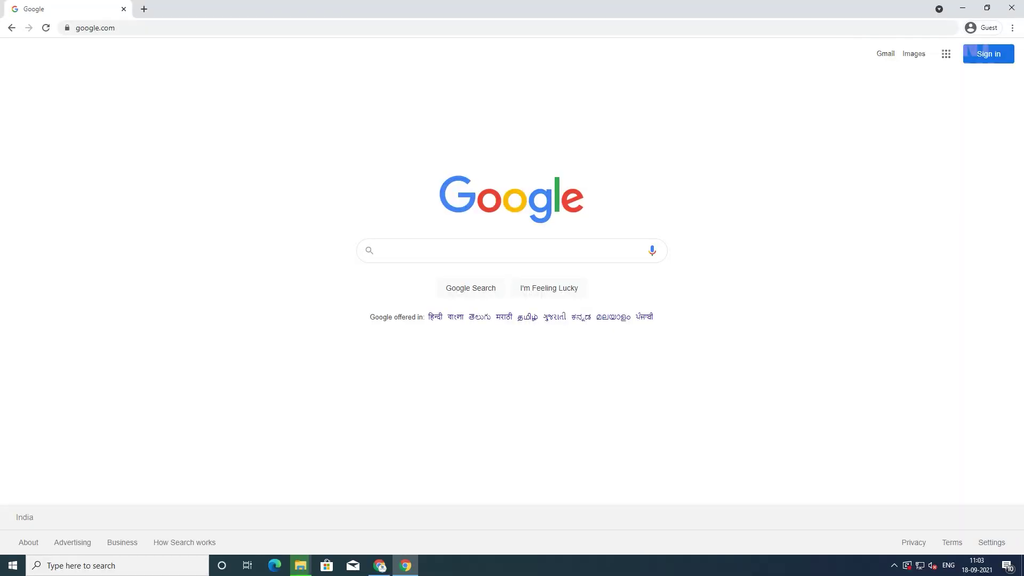
- Search Google for 'windows 10 download' and open Microsoft's Download Windows 10 result
left_click(513, 250)
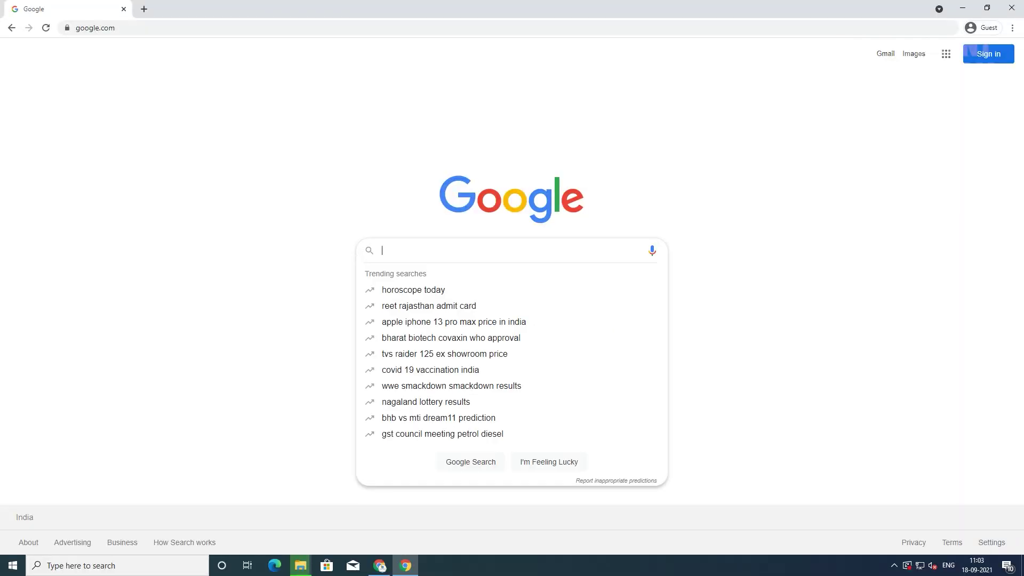
type("win")
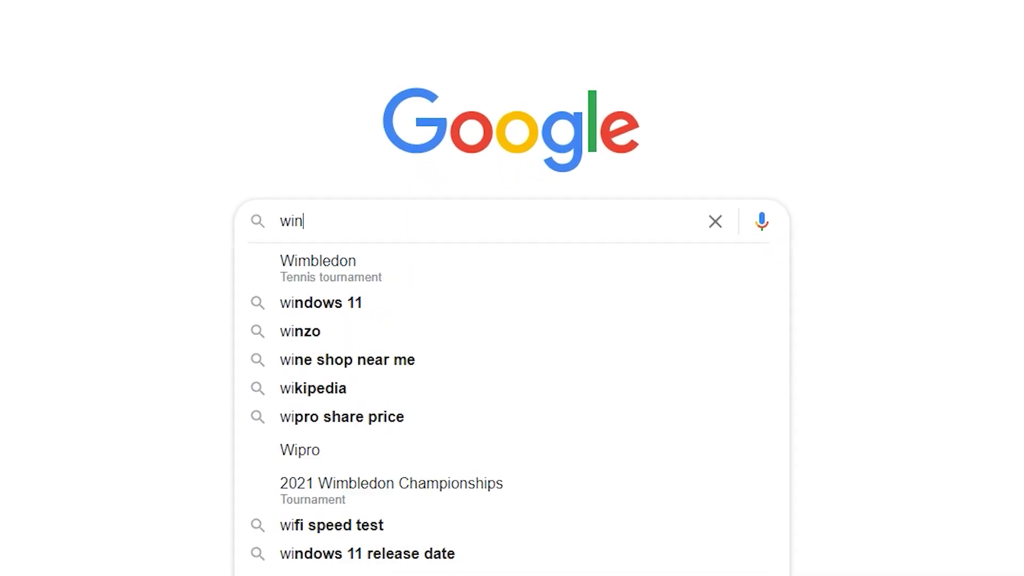
type("dows 10 download")
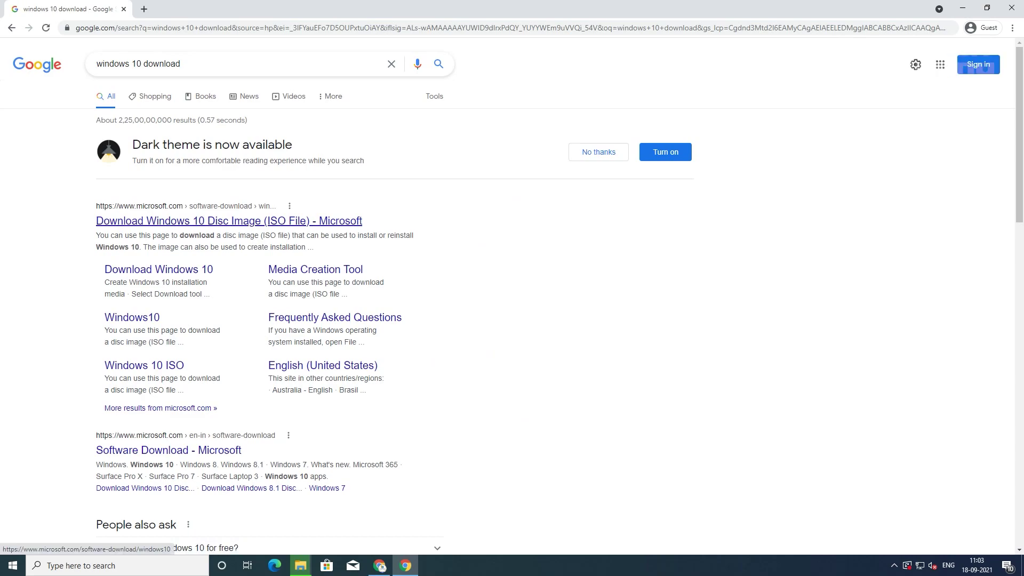
- Download the MediaCreationTool .exe from Microsoft's Windows 10 download page
left_click(229, 221)
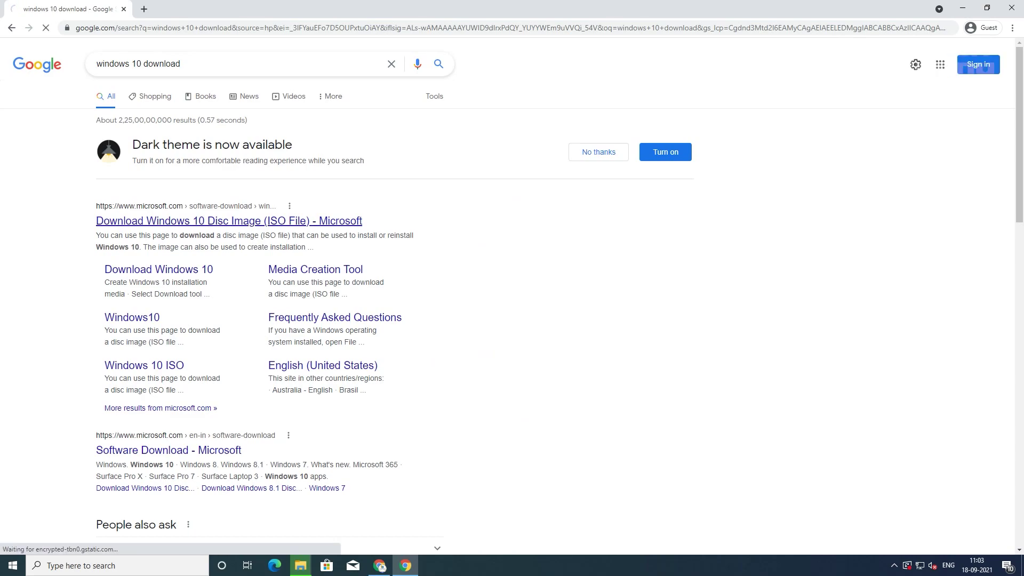
scroll(512, 321, "down", 3)
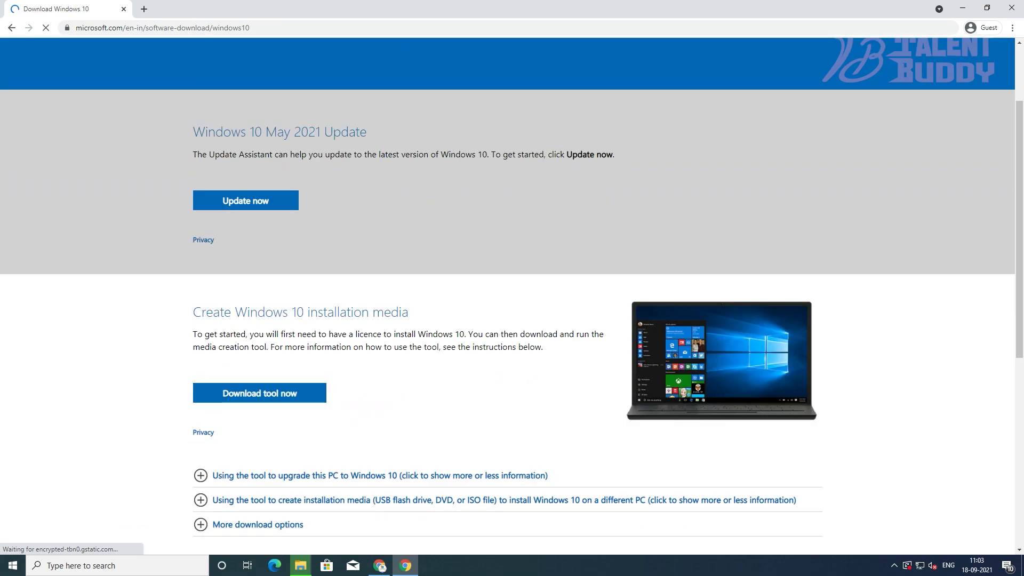
scroll(513, 320, "down", 2)
left_click(260, 342)
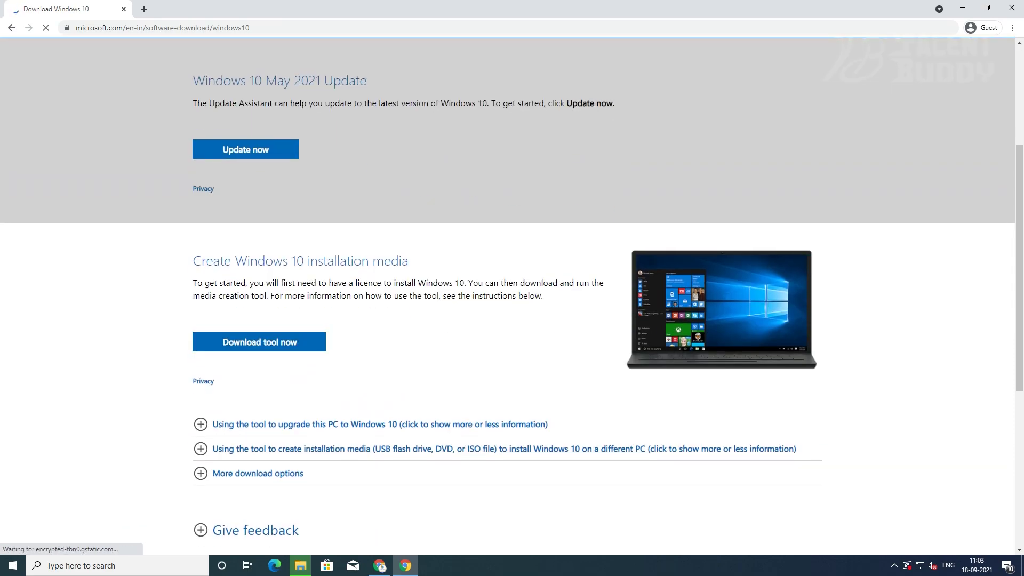
key("ctrl+l")
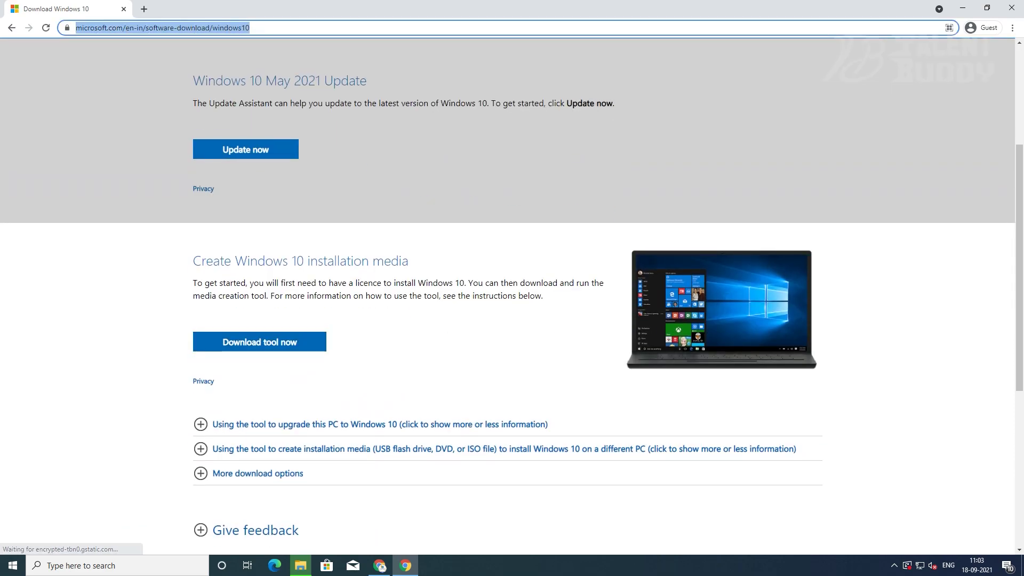
left_click(259, 342)
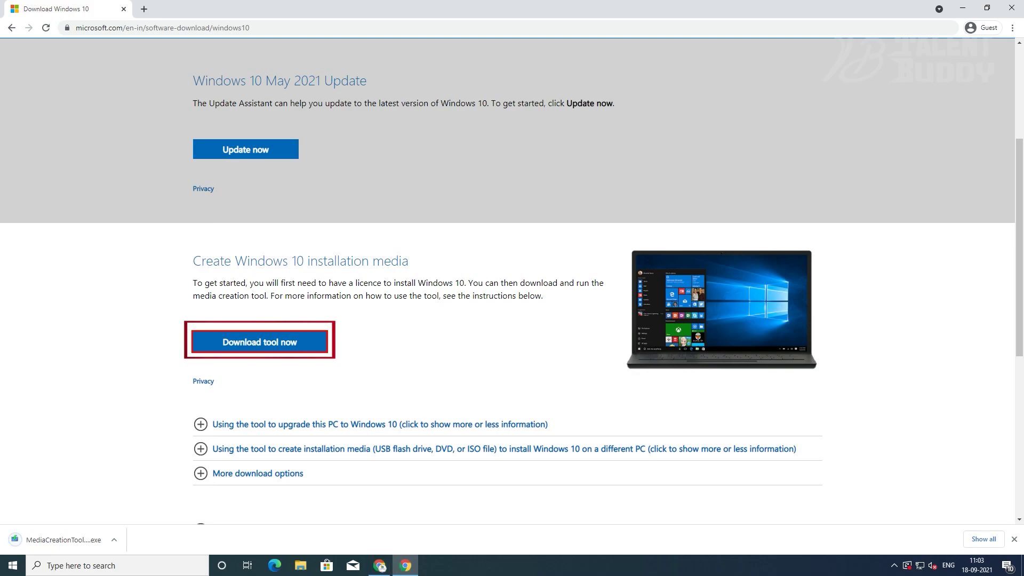
- Run MediaCreationTool.exe from Chrome's download bar and wait for the license terms
left_click(63, 539)
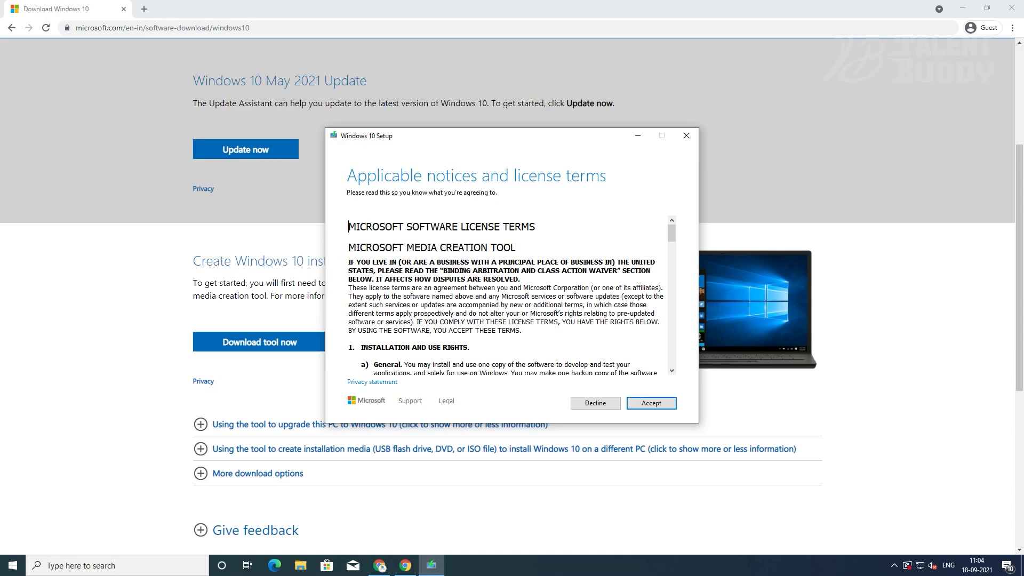
- Accept the license terms and pick 'Create installation media for another PC'
left_click(651, 403)
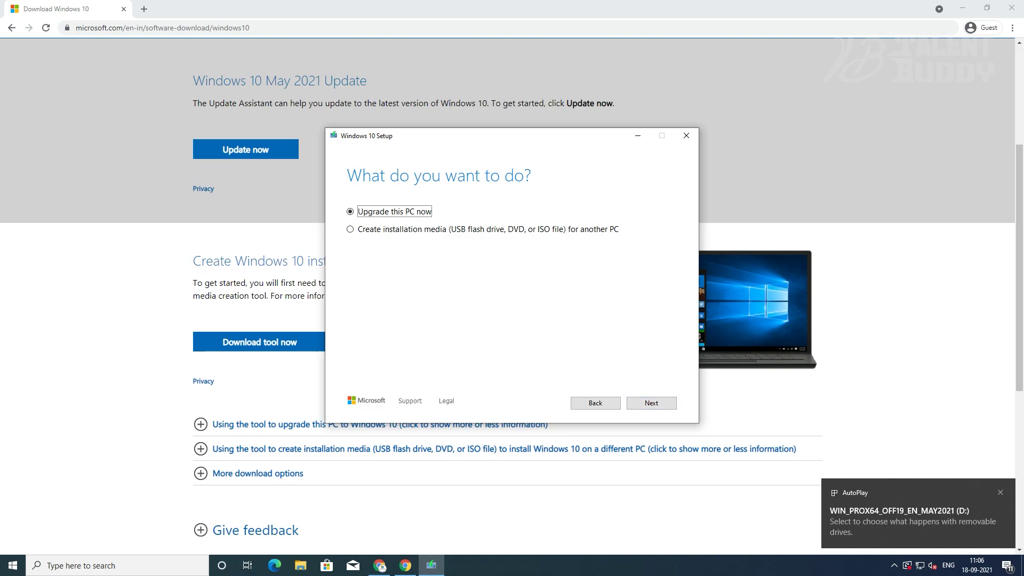
key("Down")
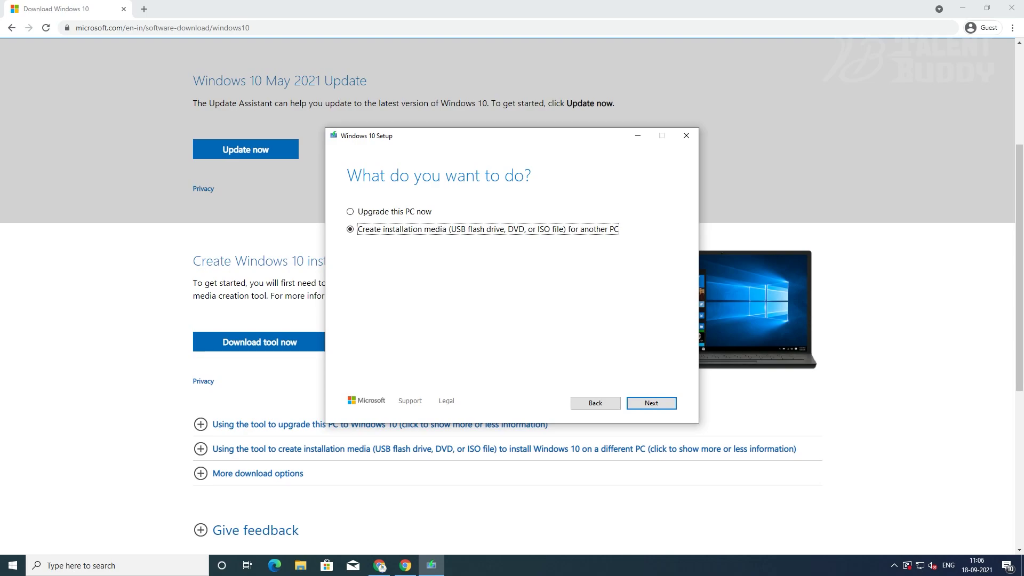
- Drop the recommended options, set architecture to Both, keep the Windows 10 edition, and continue
key("Return")
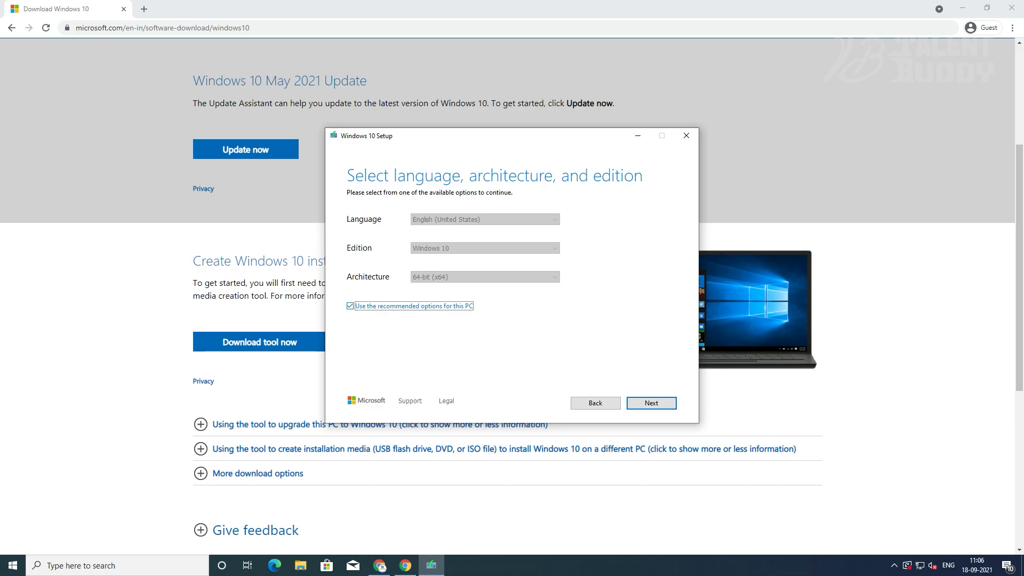
key("space")
key("Tab")
key("Tab")
key("Tab")
key("alt+Down")
key("Down")
key("Down")
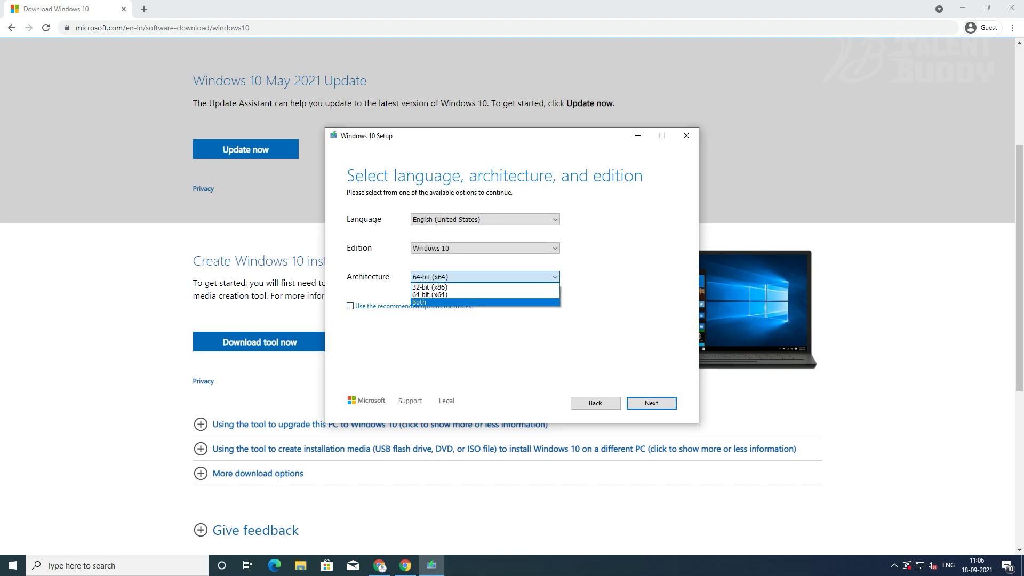
key("Return")
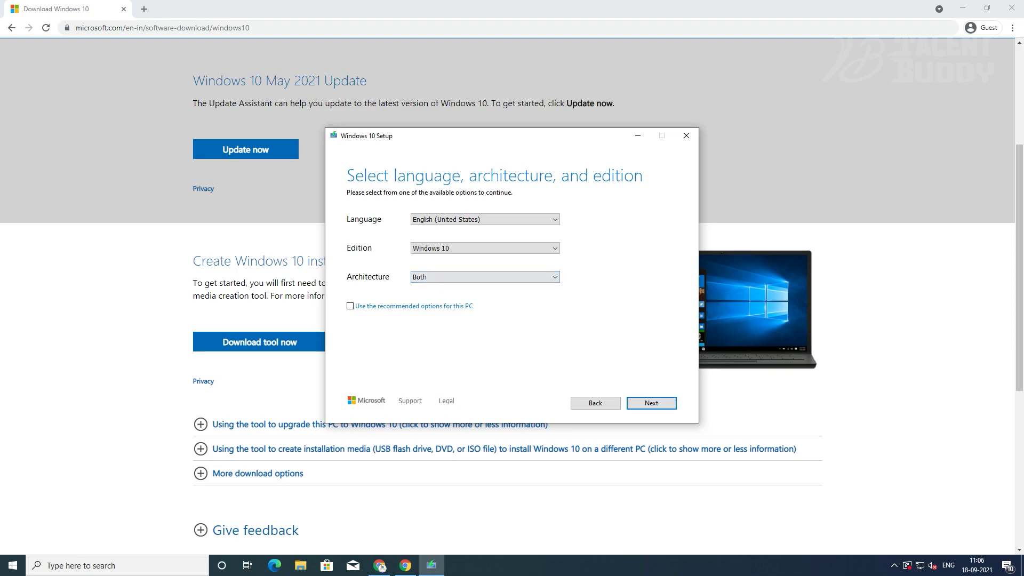
key("shift+Tab")
key("alt+Down")
key("Return")
key("Tab")
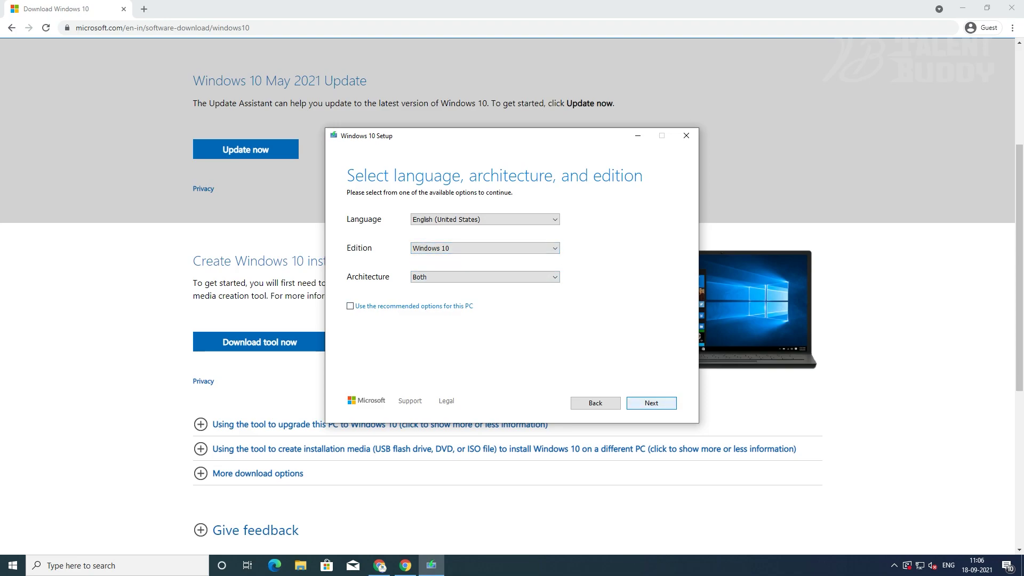
key("Return")
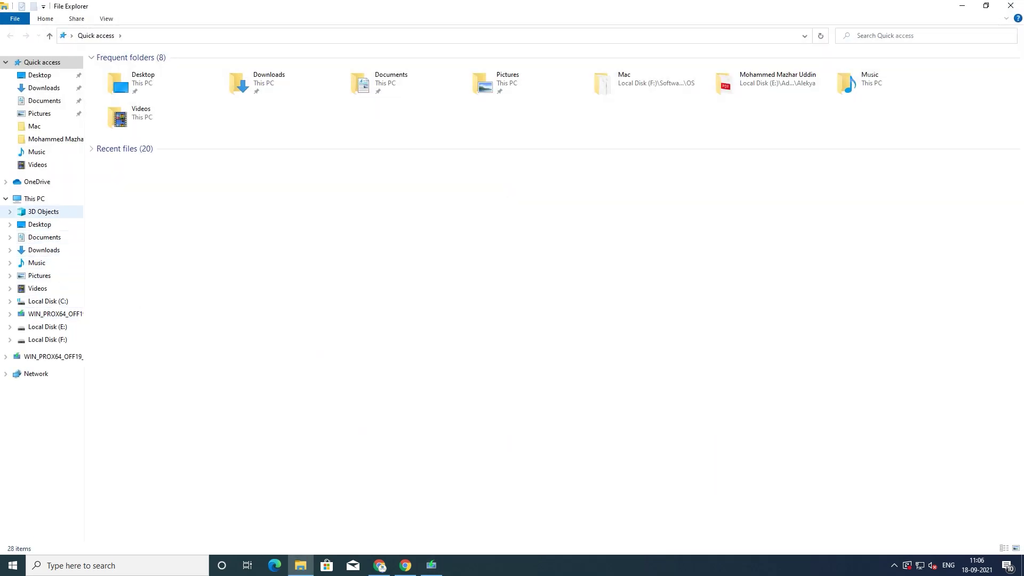
left_click(34, 199)
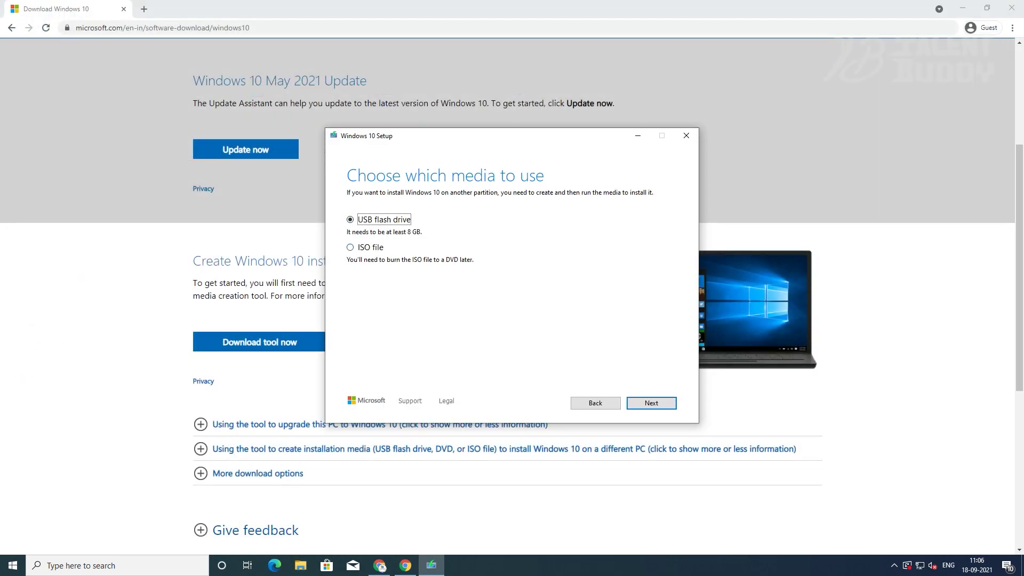
- Keep USB flash drive as the media and write Windows 10 to drive D:
left_click(651, 402)
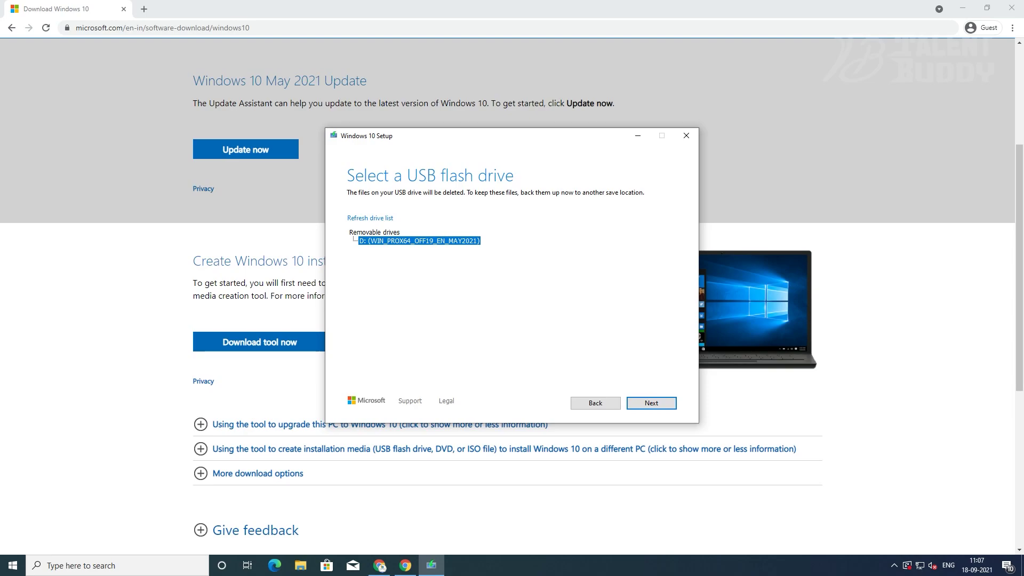
left_click(652, 403)
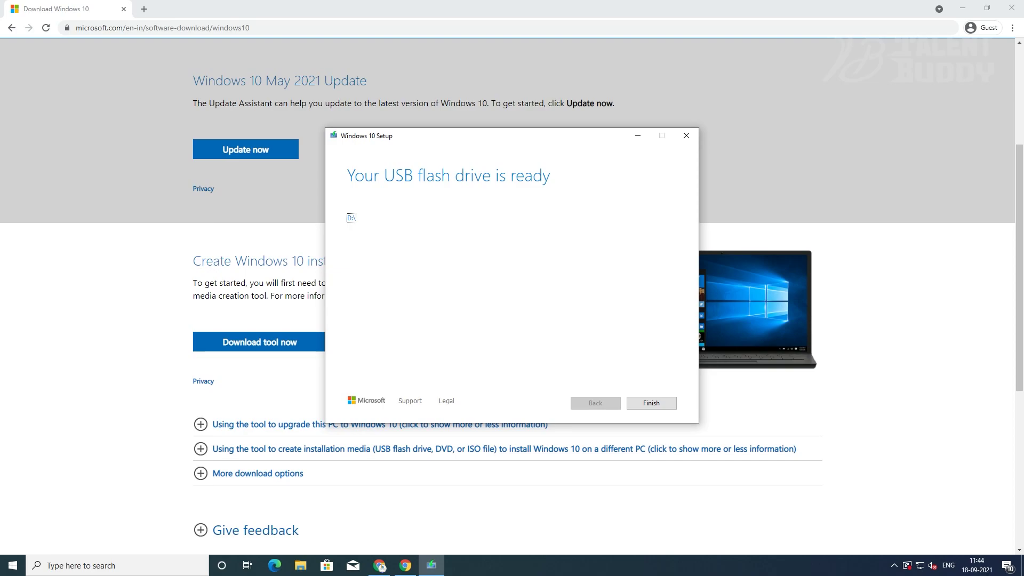
- Close the setup tool and view the ESD-USB (D:) files from File Explorer's This PC
key("Return")
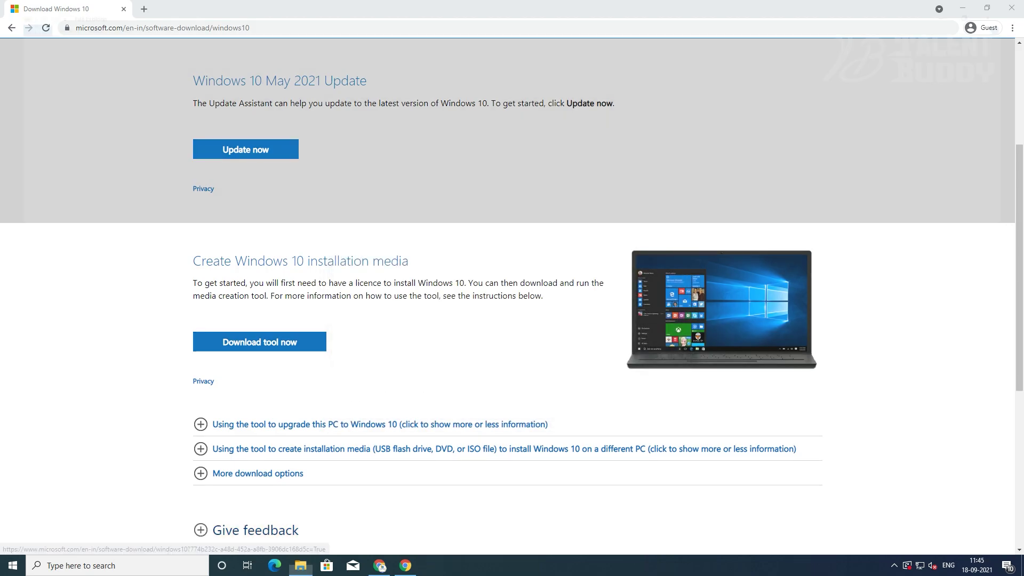
left_click(300, 566)
left_click(34, 199)
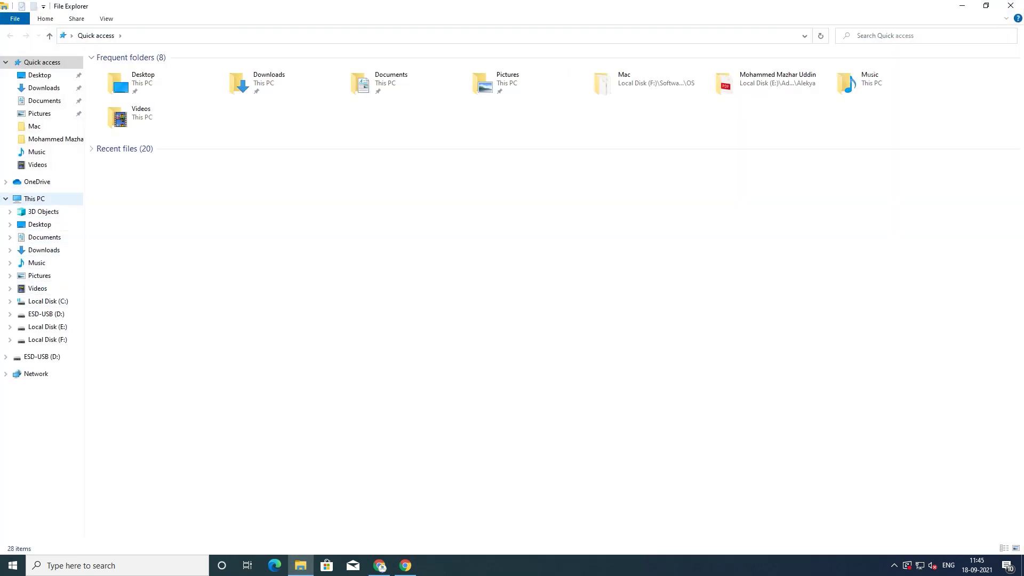
double_click(297, 153)
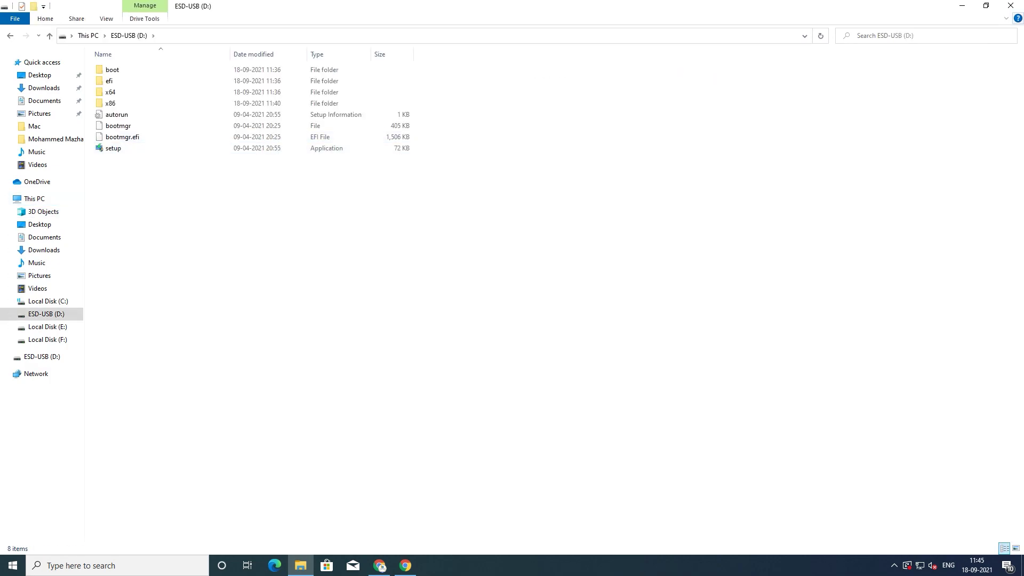
key("alt+Left")
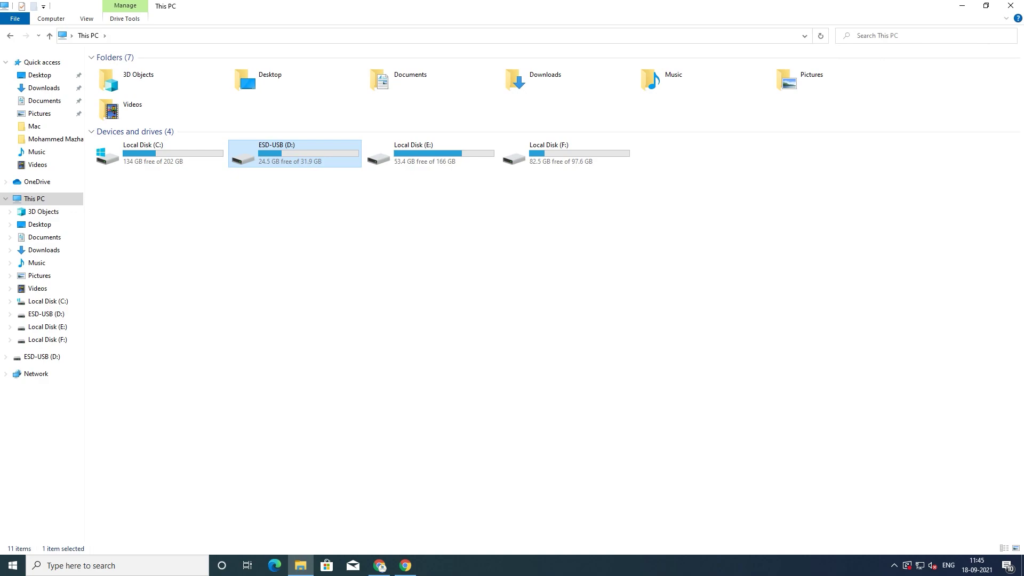
- Eject ESD-USB (D:) using its right-click menu in This PC
right_click(304, 157)
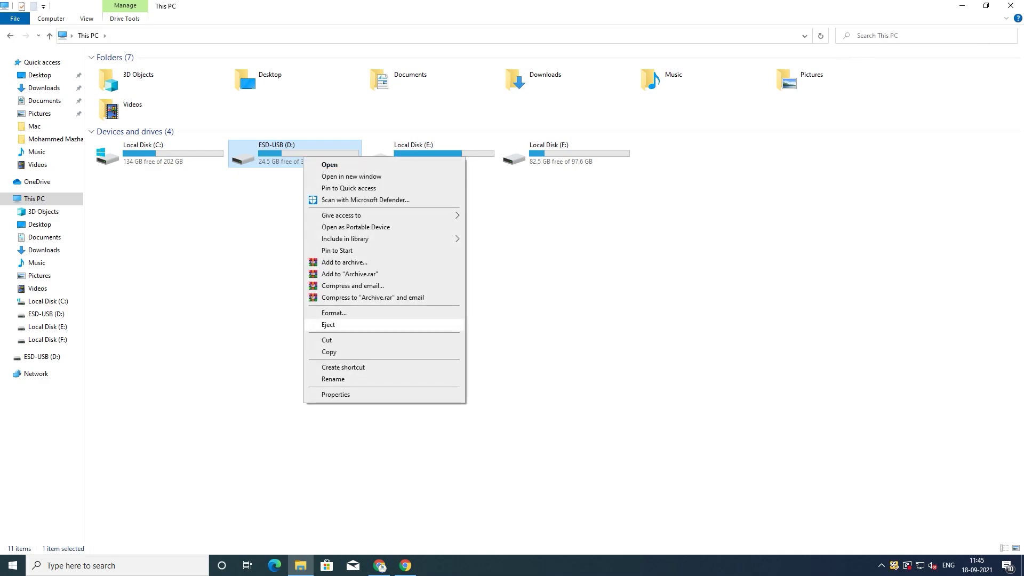
left_click(328, 325)
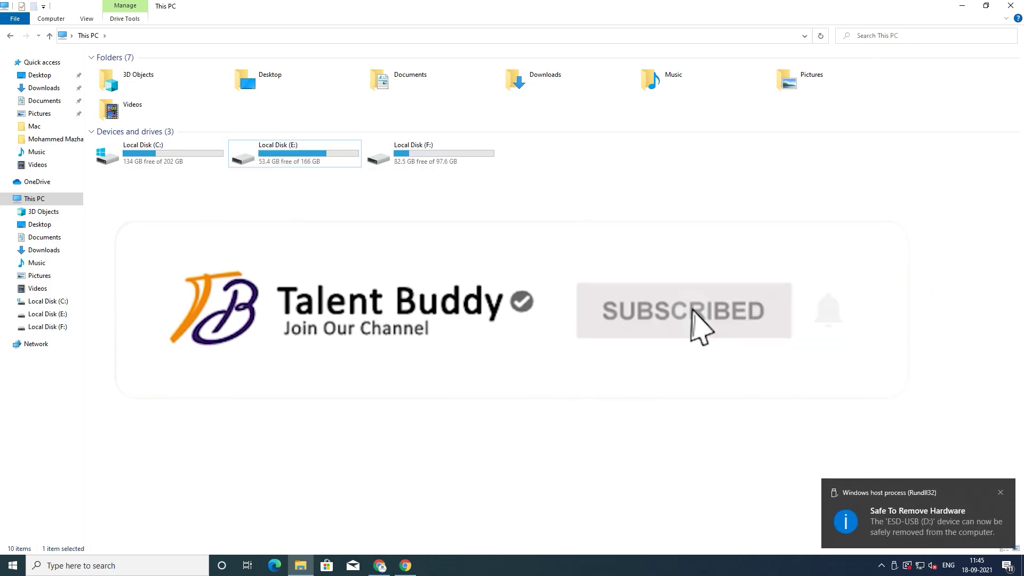